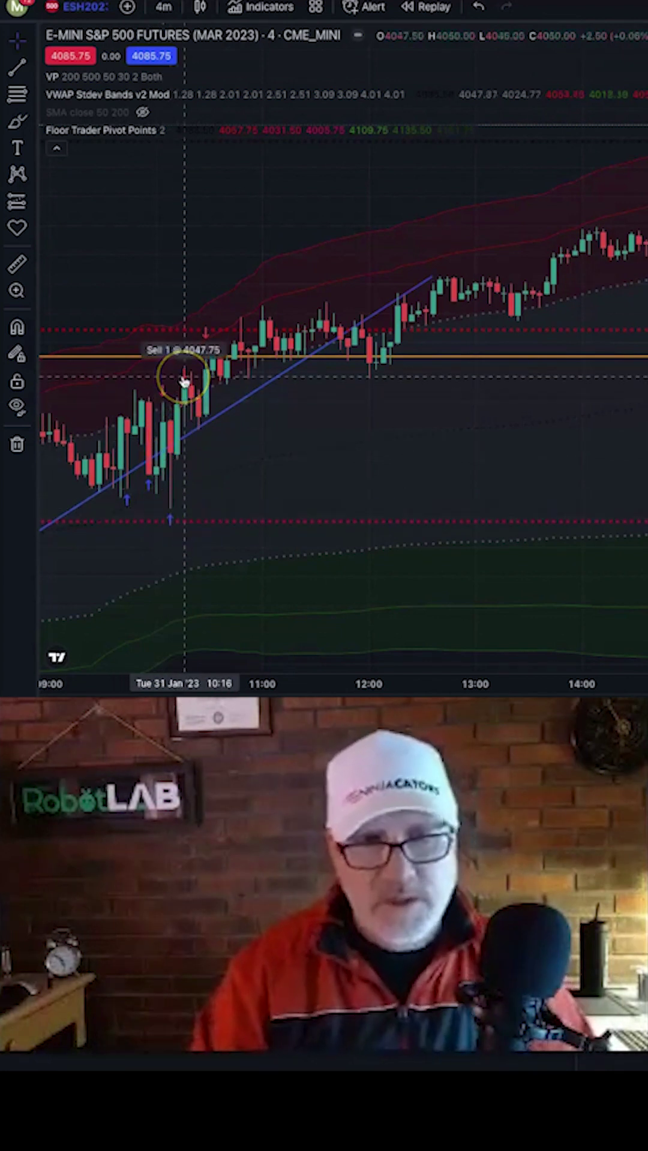
Step: Point out the 10:28 and 10:24 candles and the blue trendline on the Jan 31 chart
click(206, 342)
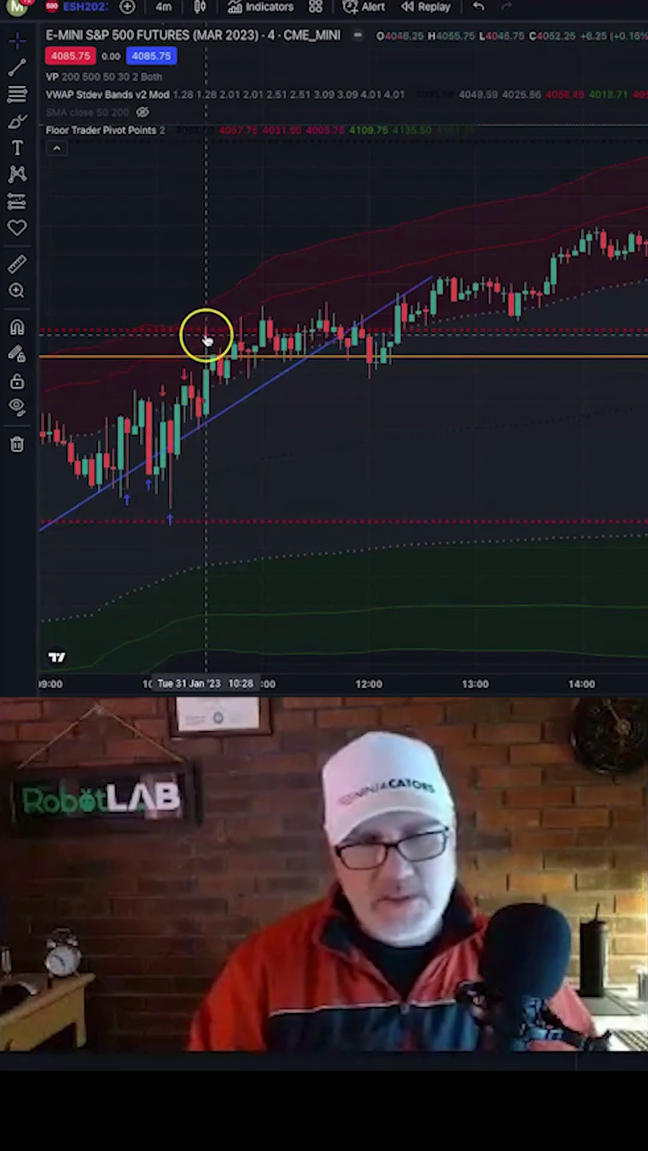
click(202, 408)
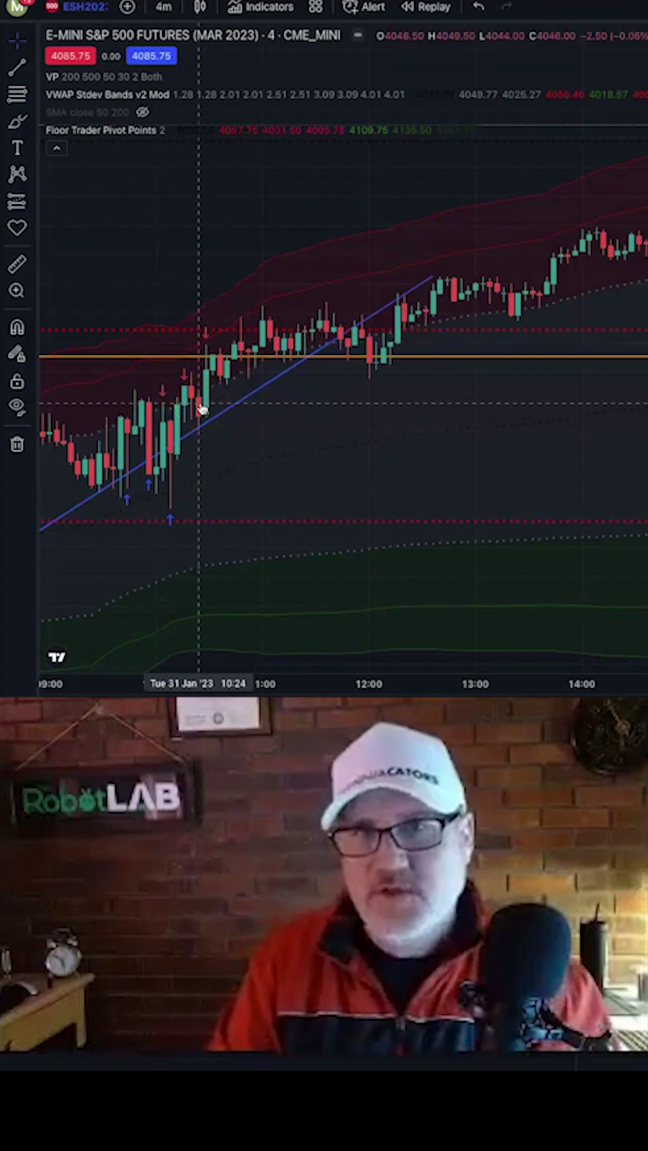
click(224, 413)
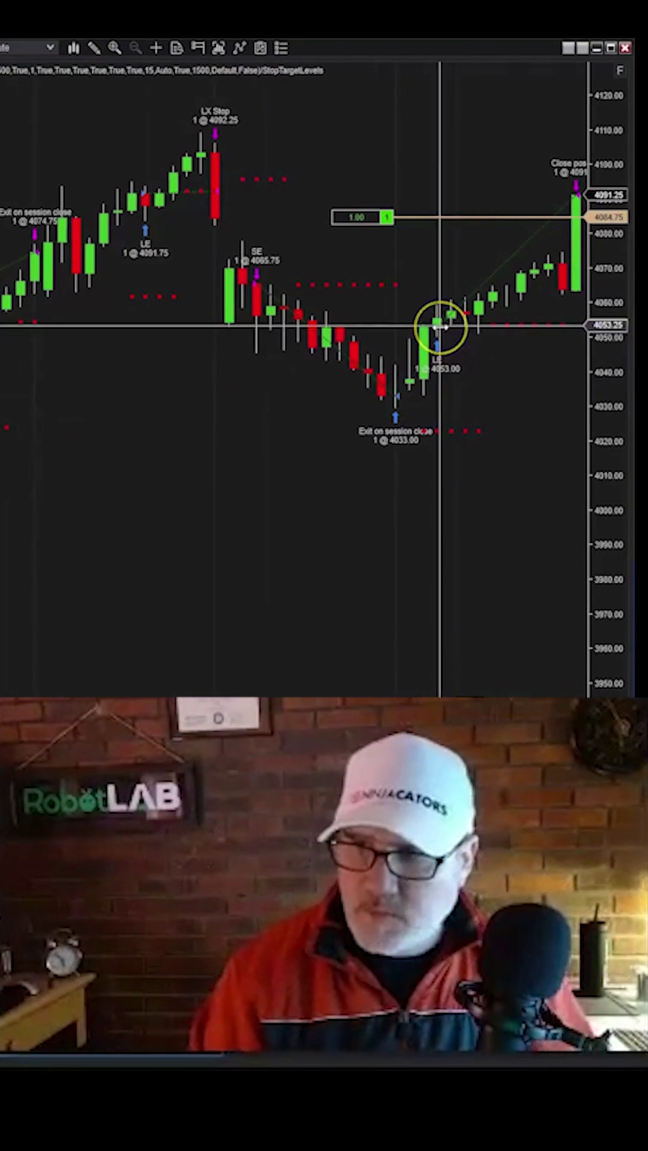
Step: Point out the bot's long entry at 4053 on the NinjaTrader chart
click(443, 324)
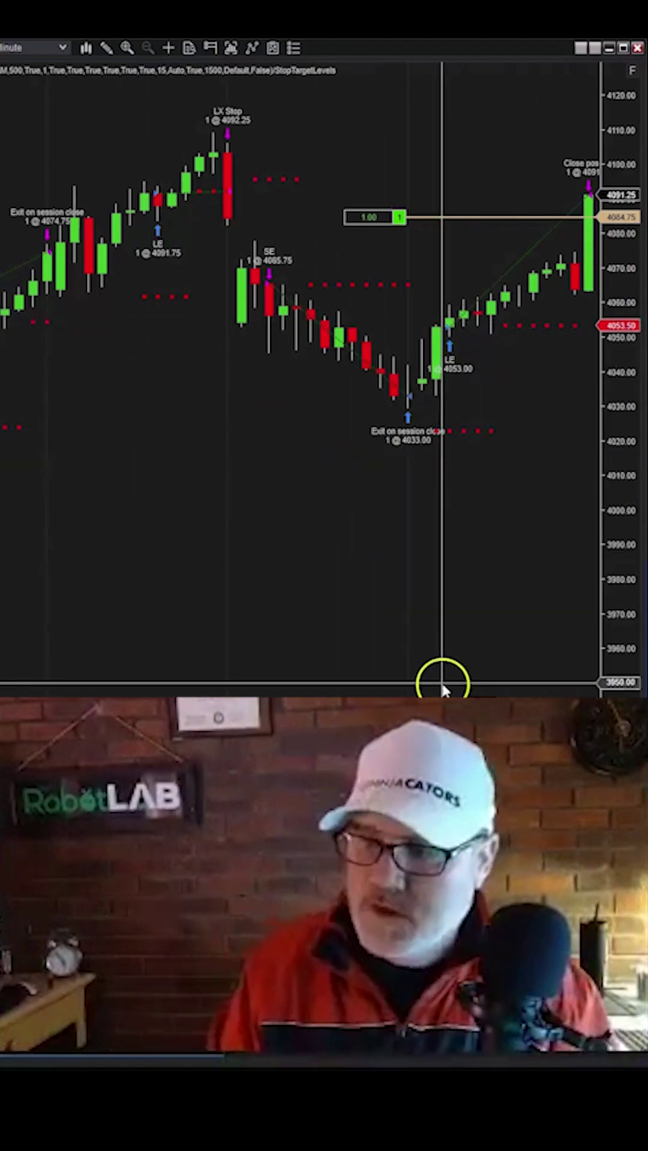
scroll(306, 378, up, 5)
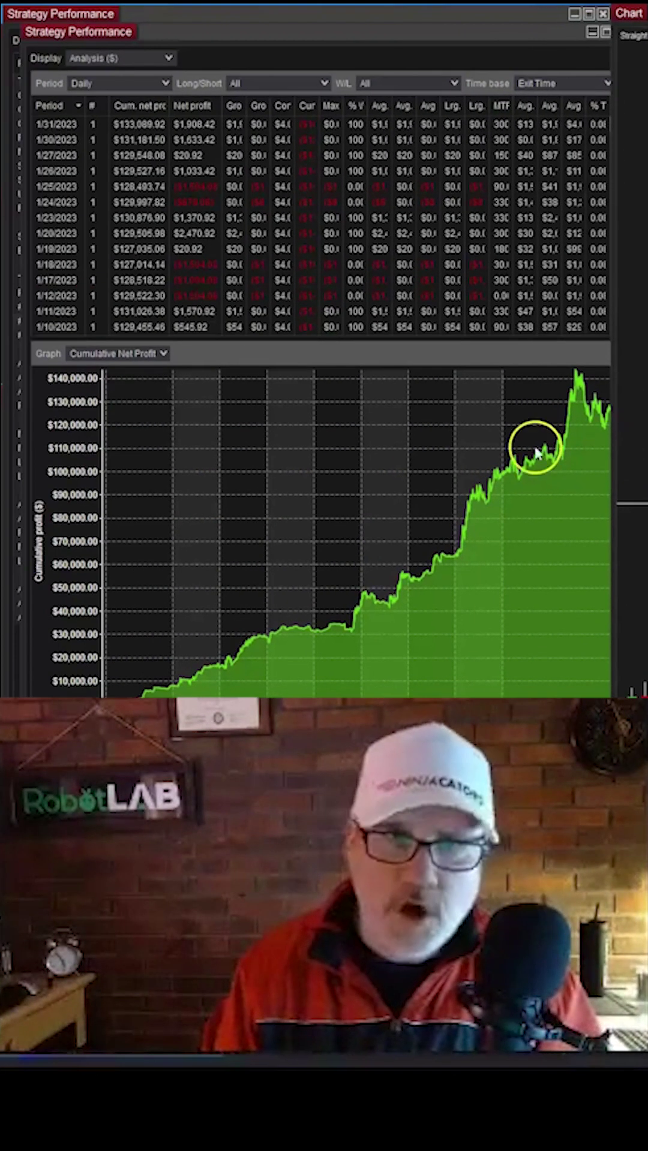
Step: Browse daily results from 2019 to mid-2020, sort newest first, then view the summary statistics
click(183, 634)
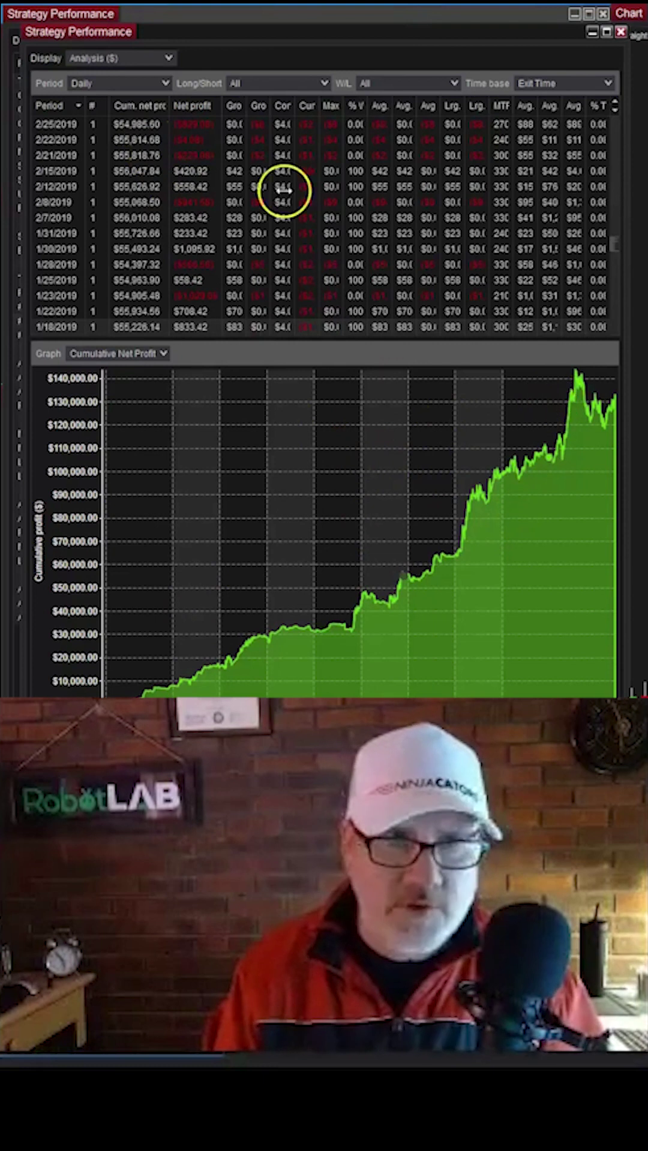
click(77, 105)
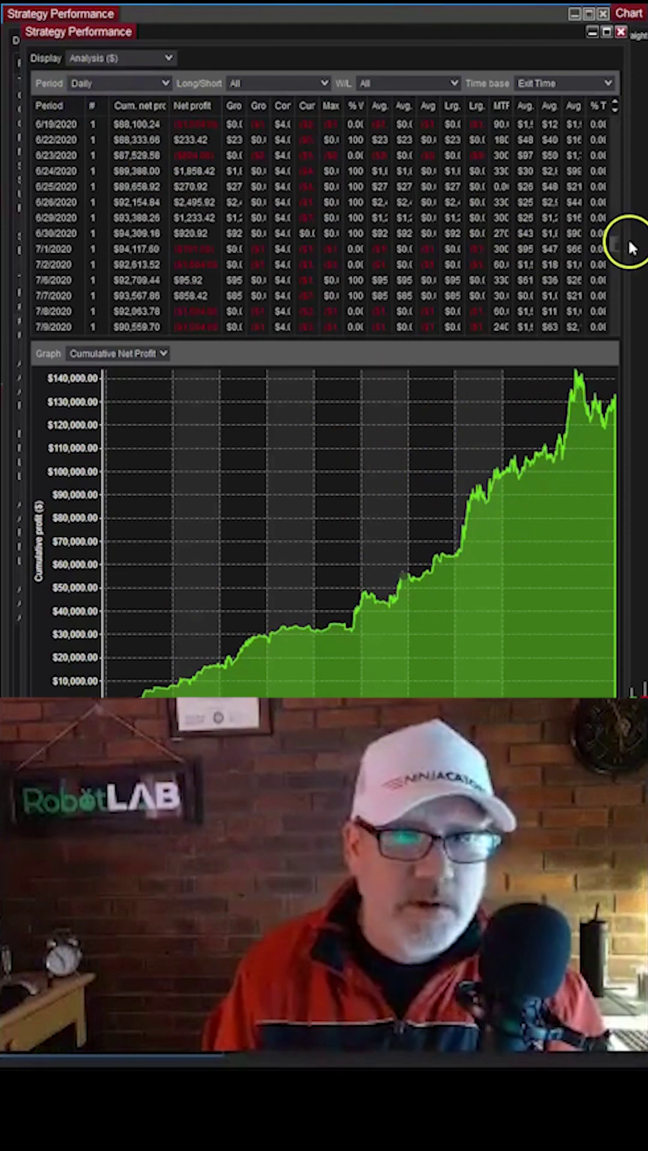
drag(617, 239, 612, 106)
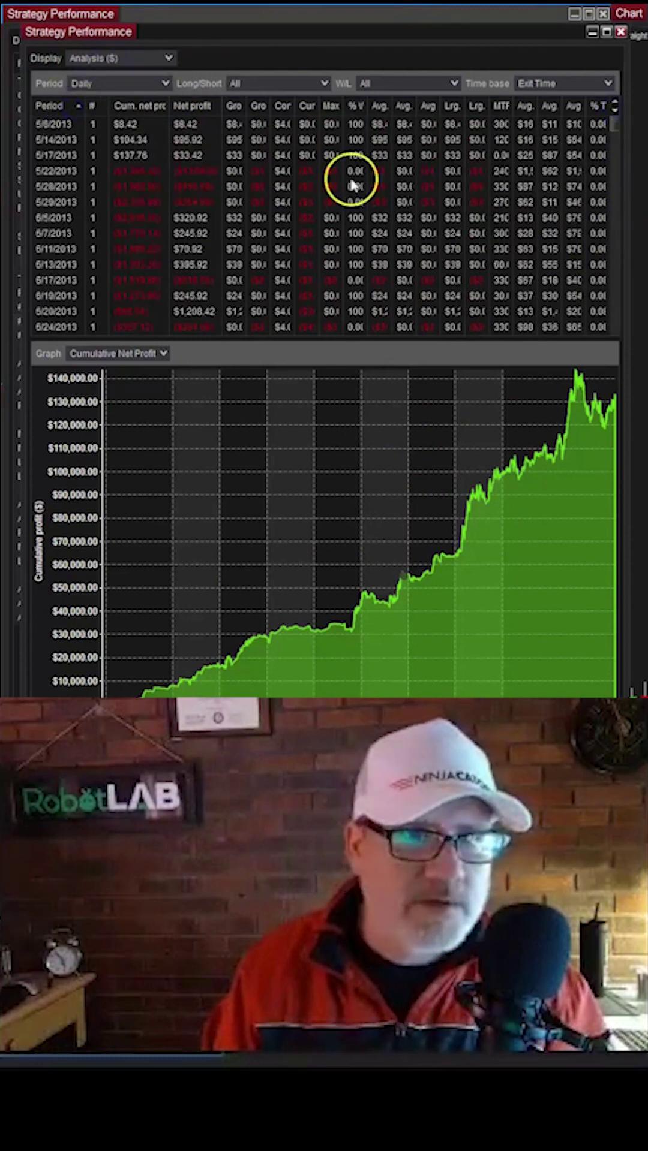
click(75, 101)
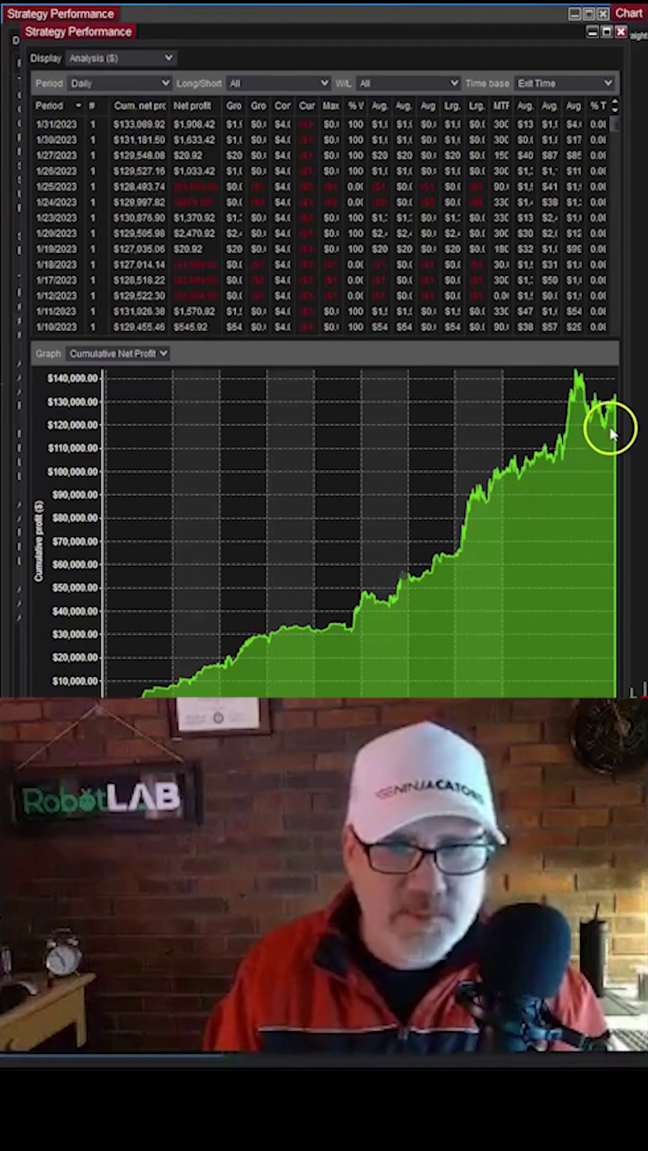
click(249, 19)
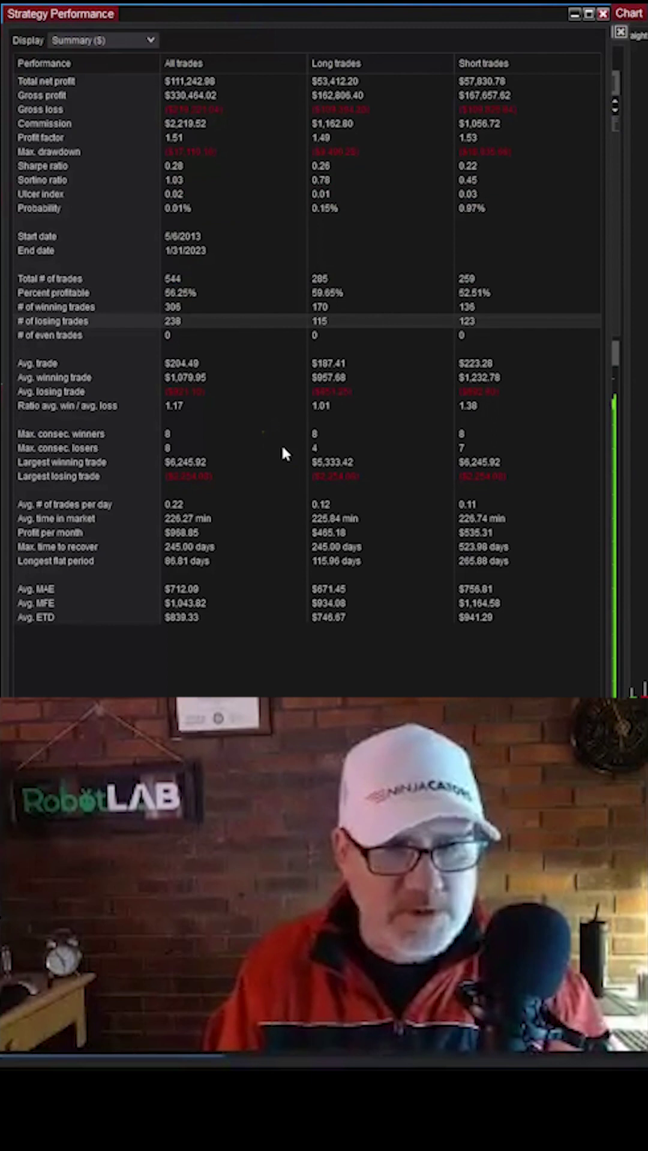
Step: Switch the report display from Summary ($) to Analysis ($) for daily cumulative net profit
click(305, 308)
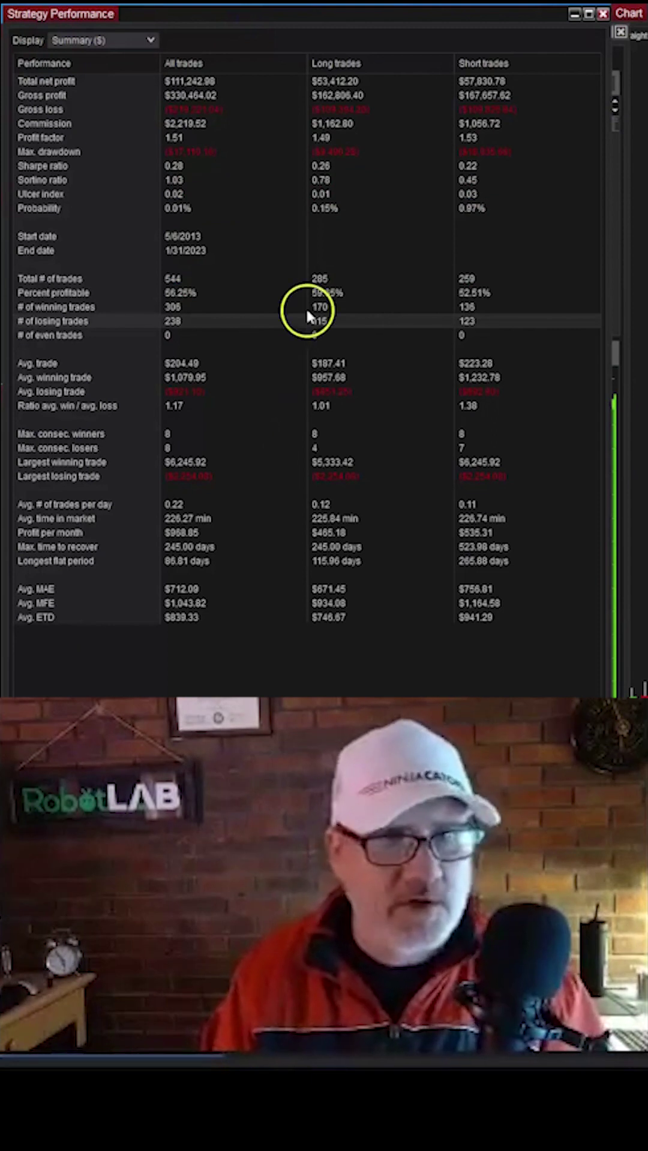
click(132, 37)
click(109, 67)
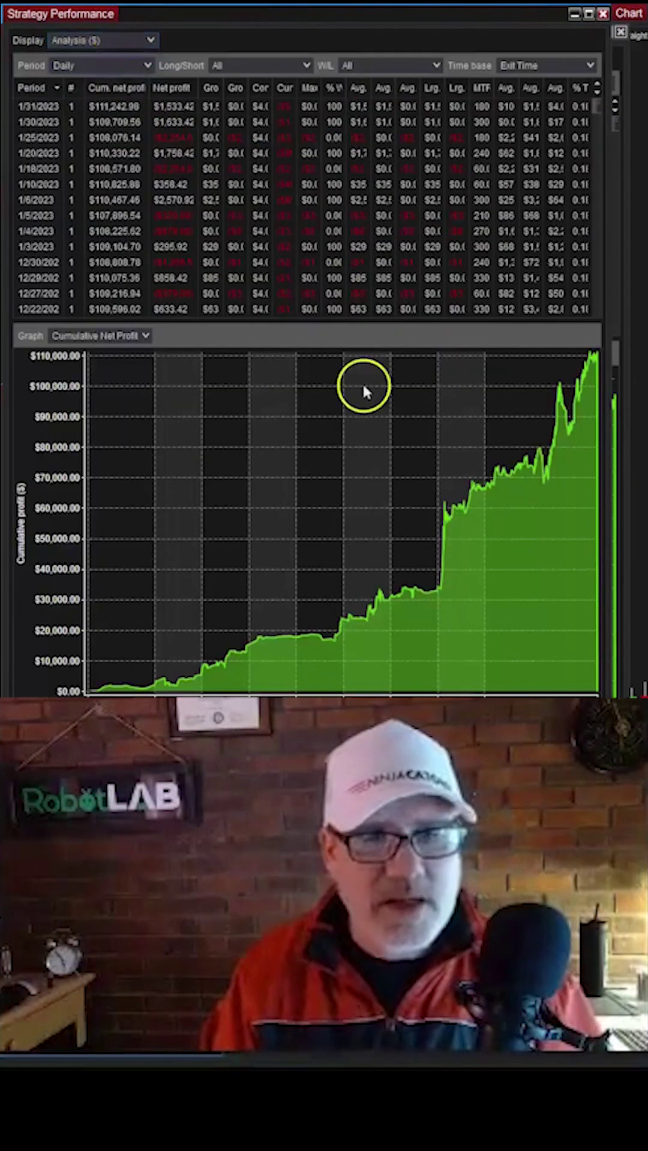